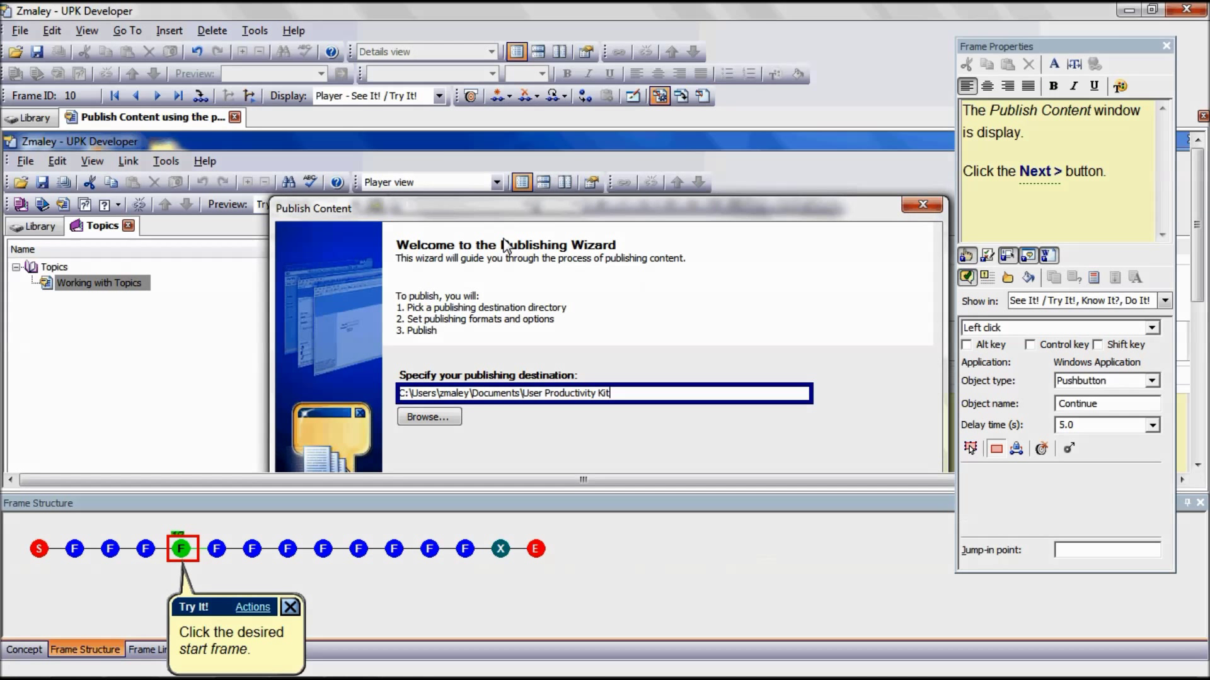
Insert an alternative action on the green frame in Frame Structure.
{"action": "left_click", "coordinate": [183, 550]}
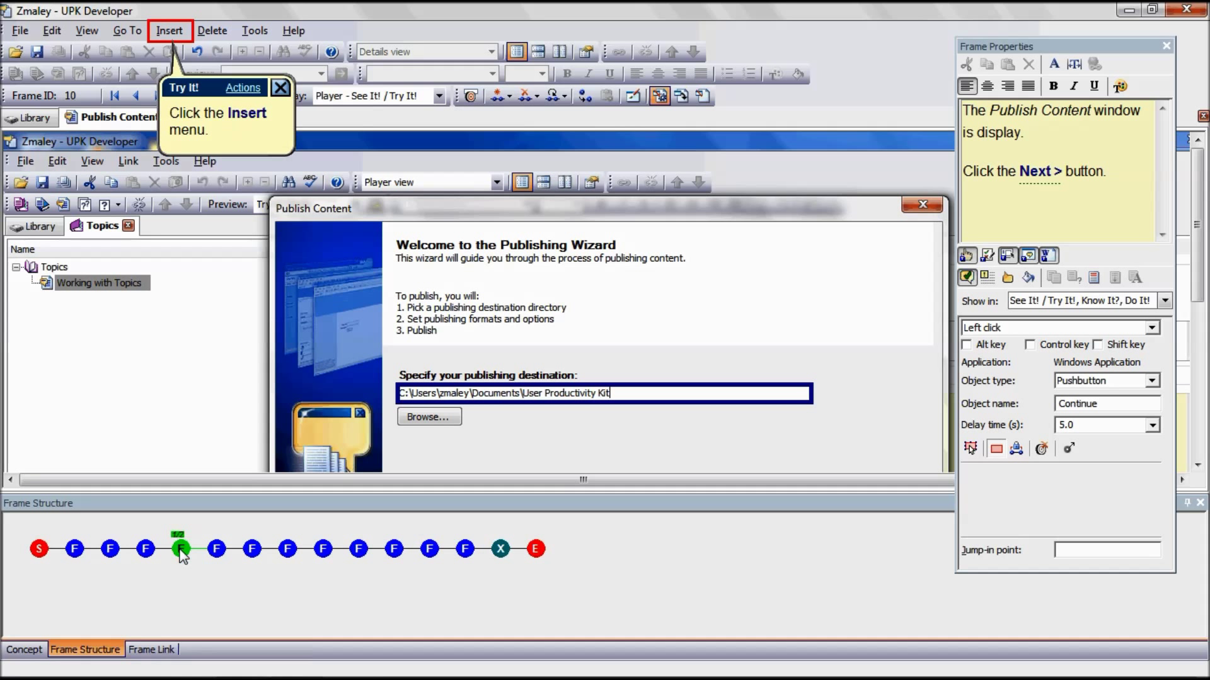
{"action": "left_click", "coordinate": [175, 38]}
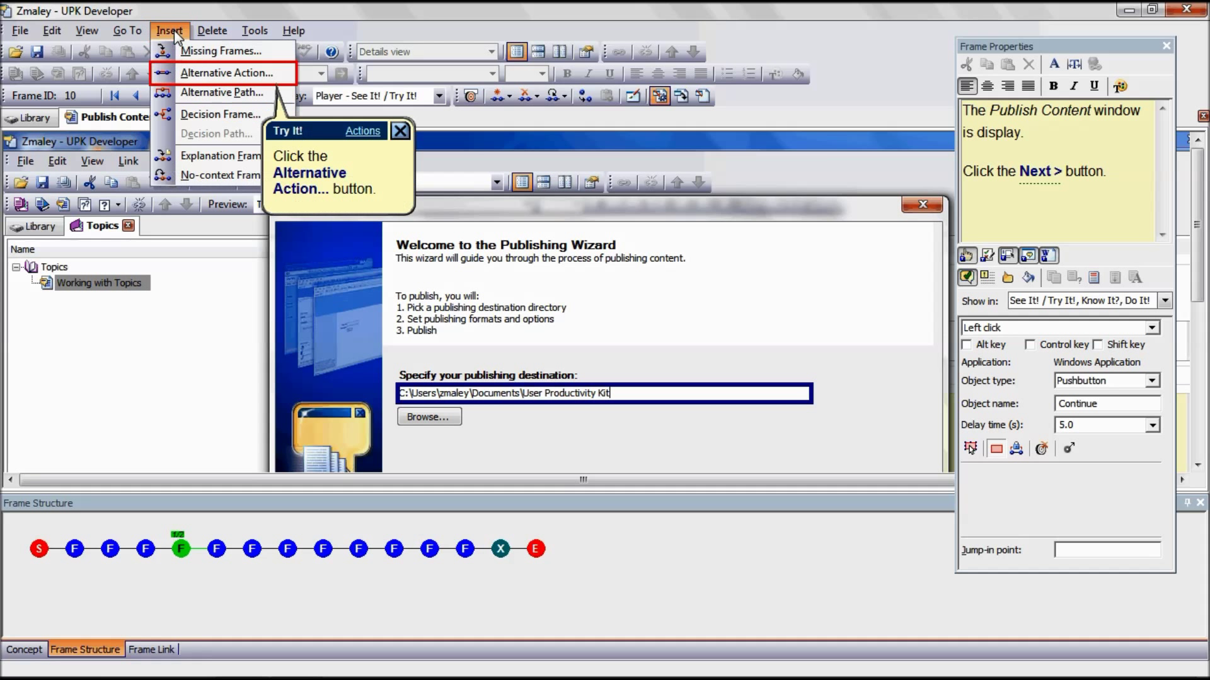
{"action": "left_click", "coordinate": [202, 77]}
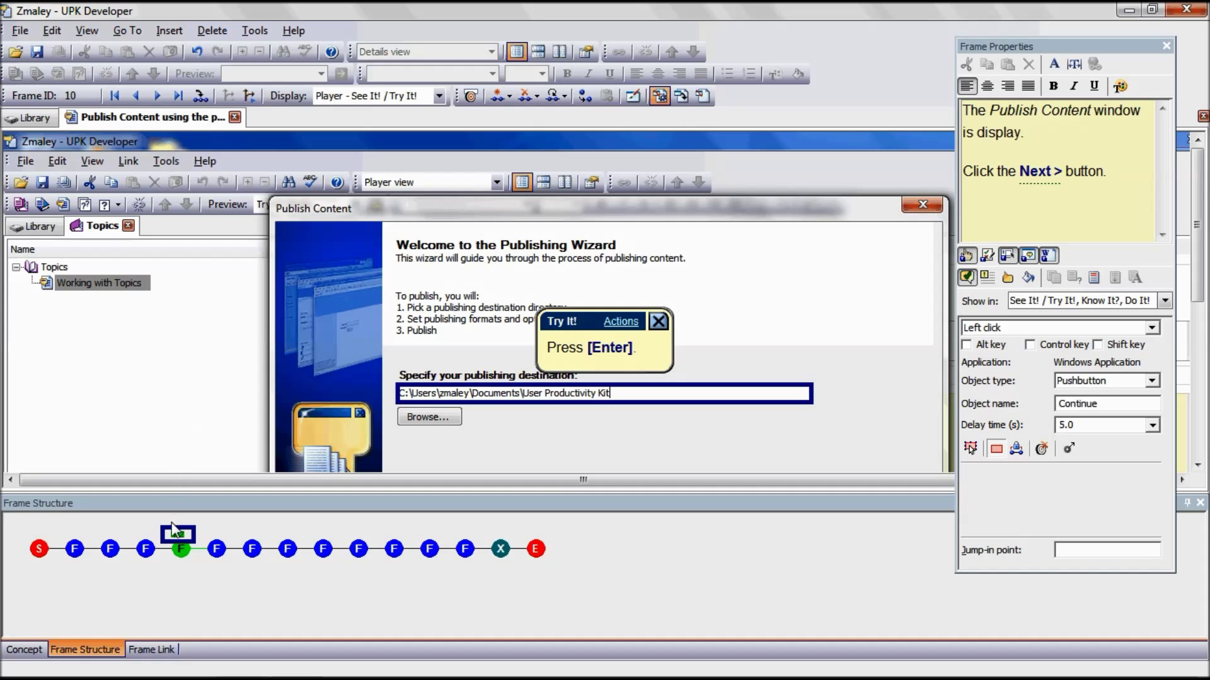
Confirm the Enter-key alternative action, toggle between actions, and set it as default.
{"action": "left_click", "coordinate": [192, 537]}
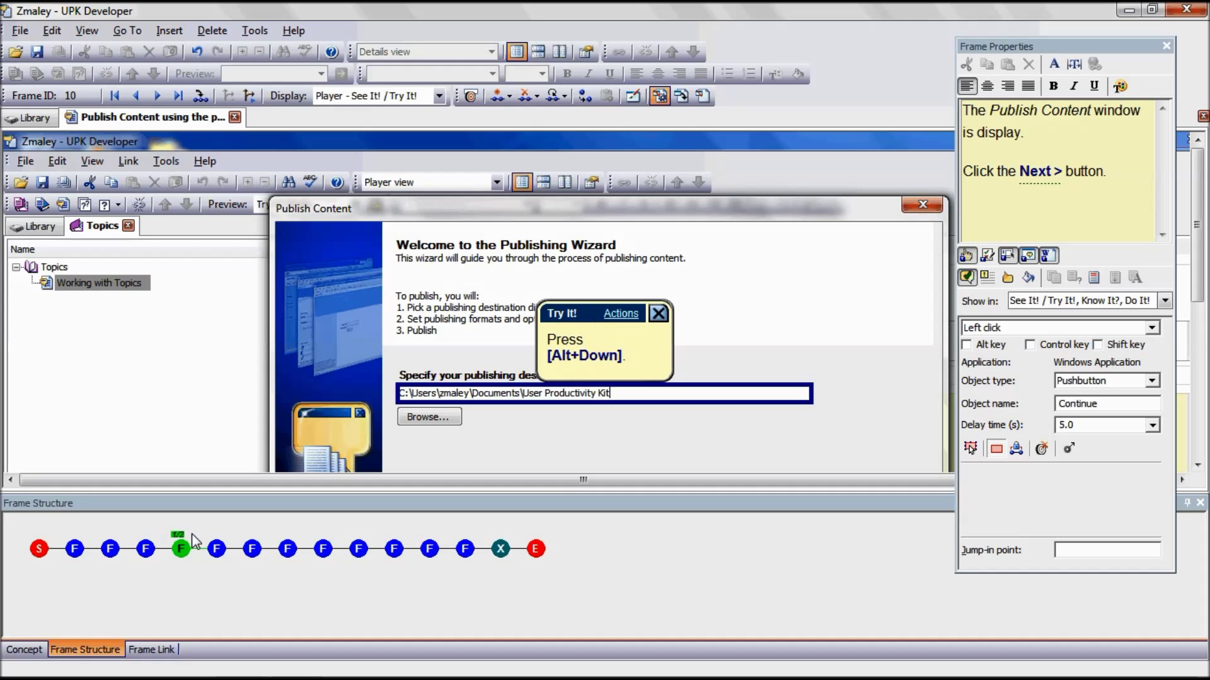
{"action": "key", "text": "alt+Down"}
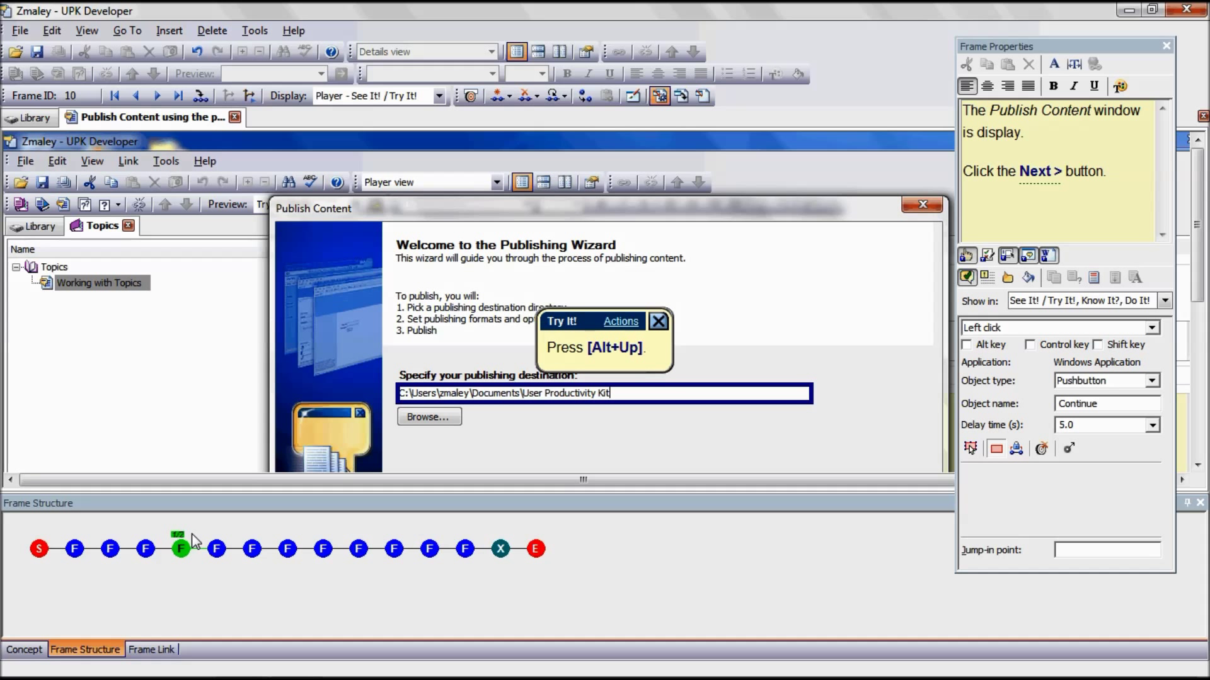
{"action": "key", "text": "alt+Up"}
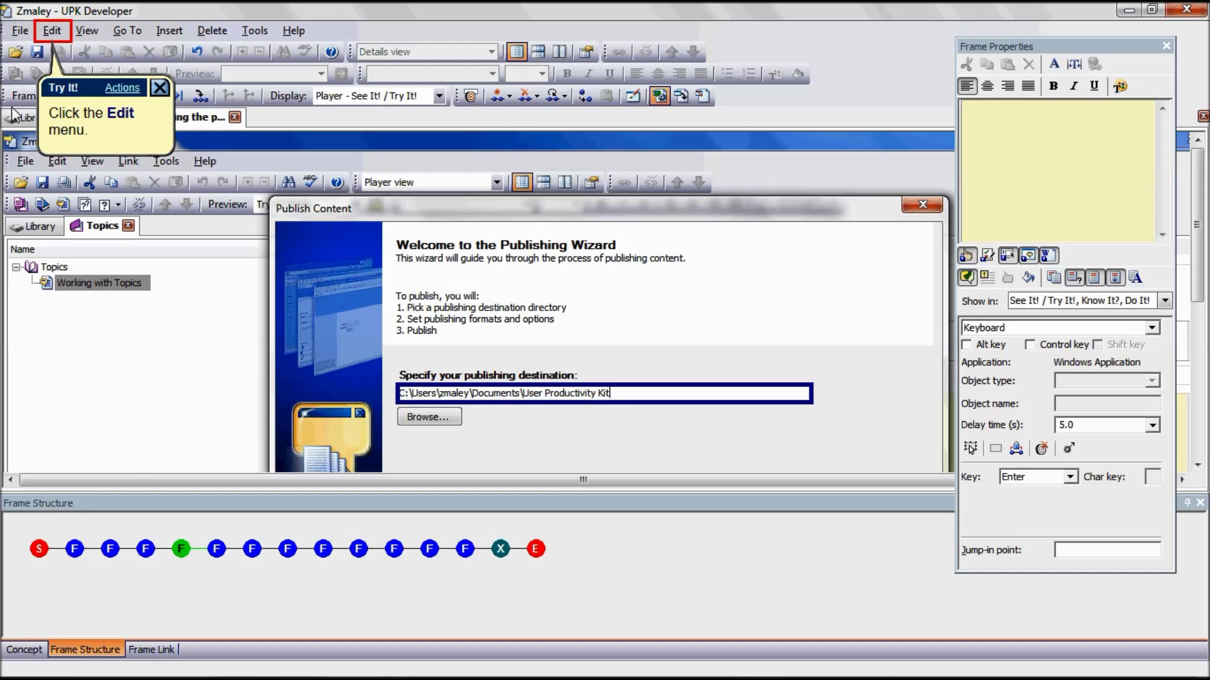
{"action": "left_click", "coordinate": [49, 33]}
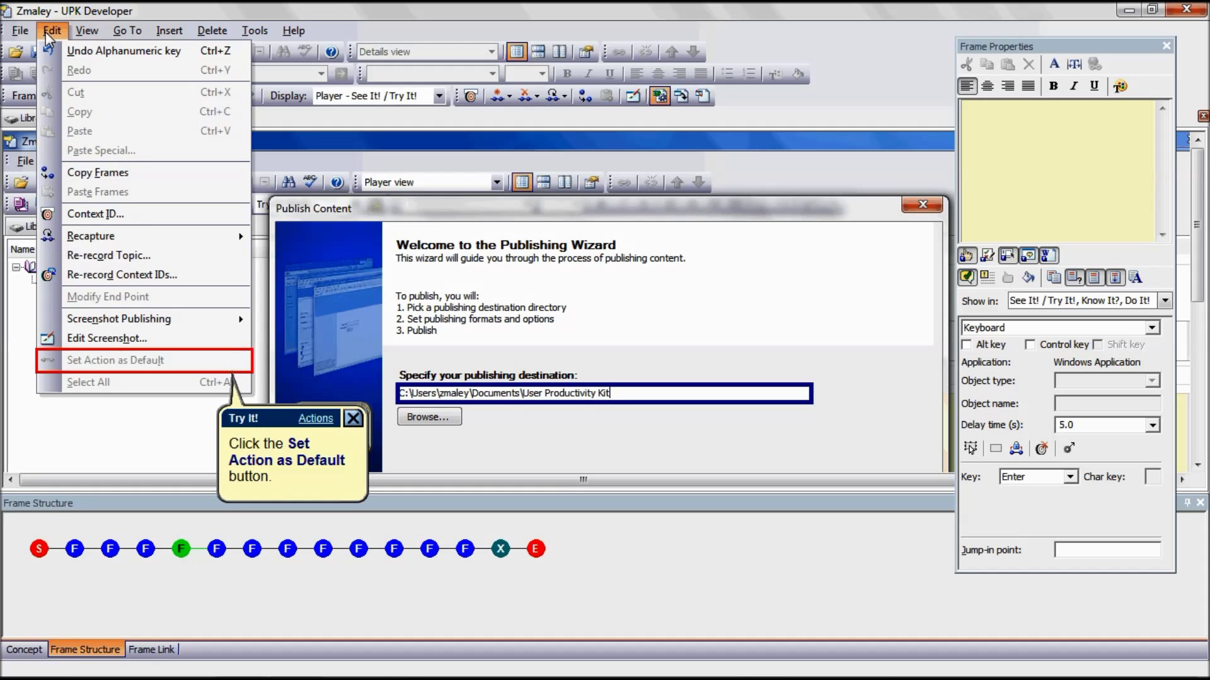
{"action": "left_click", "coordinate": [110, 364]}
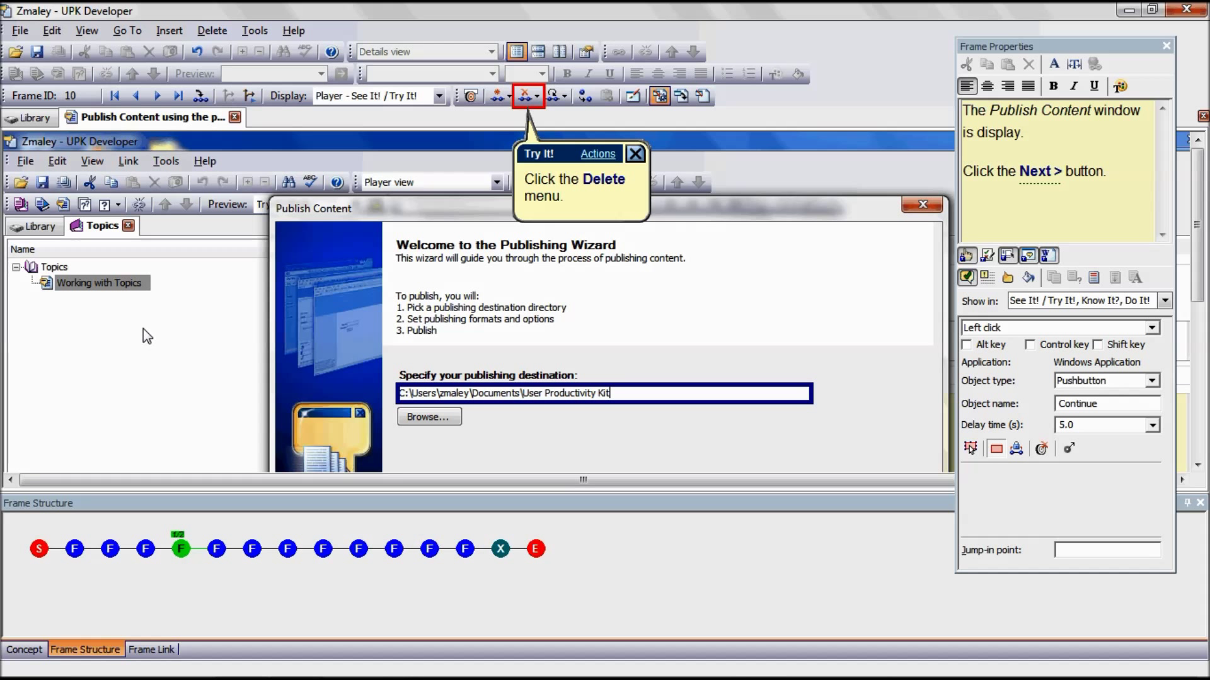
Choose Delete Action from the toolbar Delete dropdown for the selected action.
{"action": "left_click", "coordinate": [532, 93]}
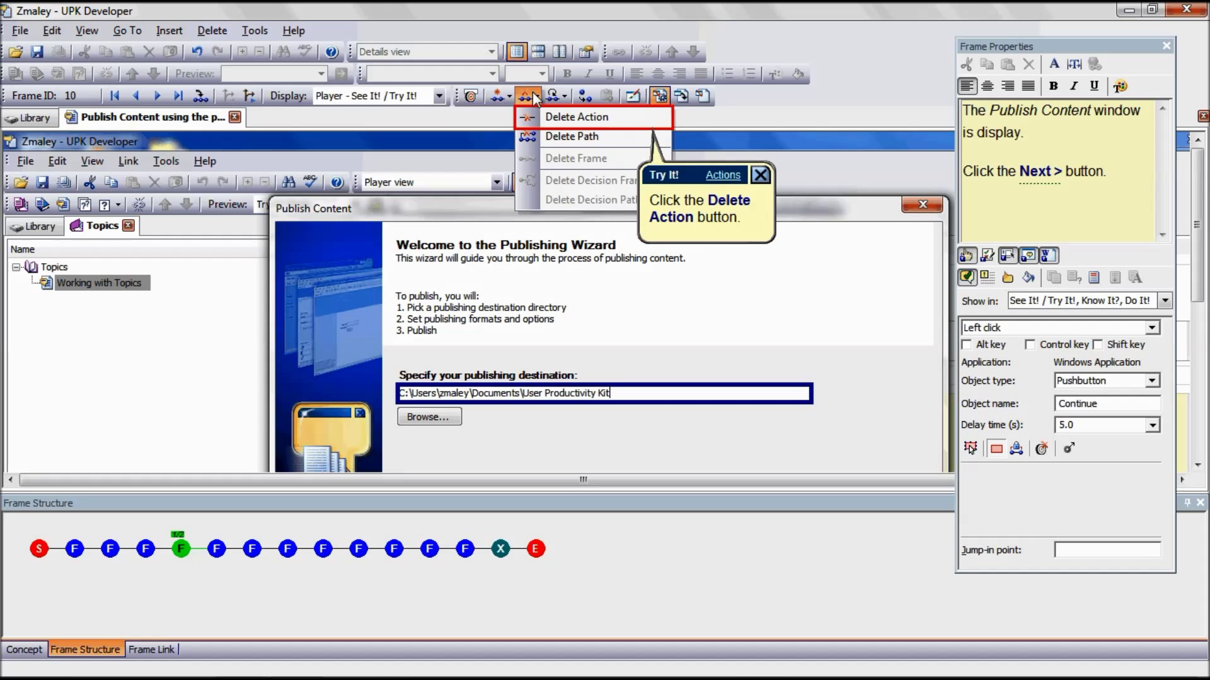
{"action": "left_click", "coordinate": [578, 119]}
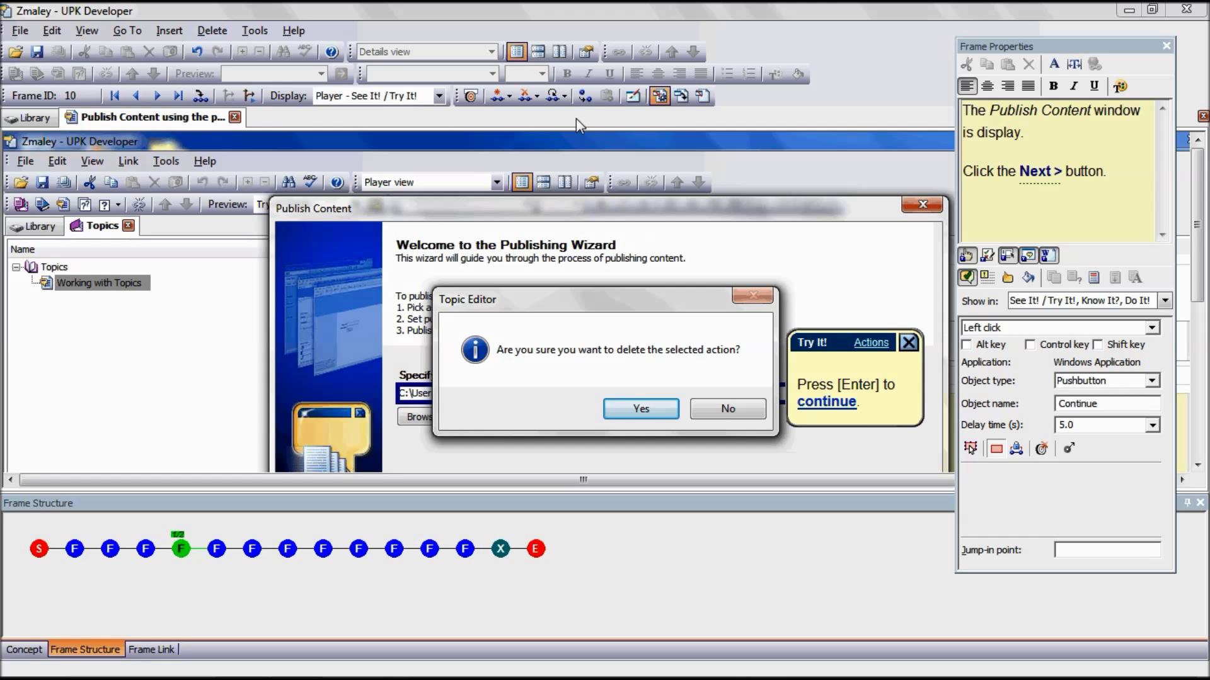